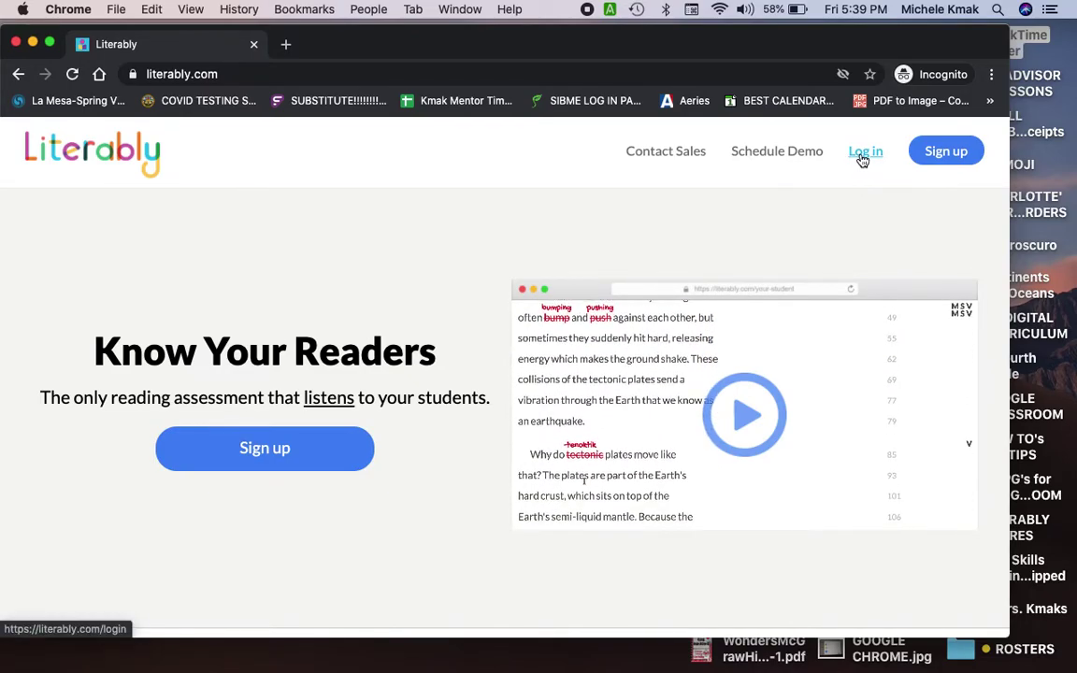
Step: Go to the student login and enter the teacher's school e-mail address as the username
click(865, 153)
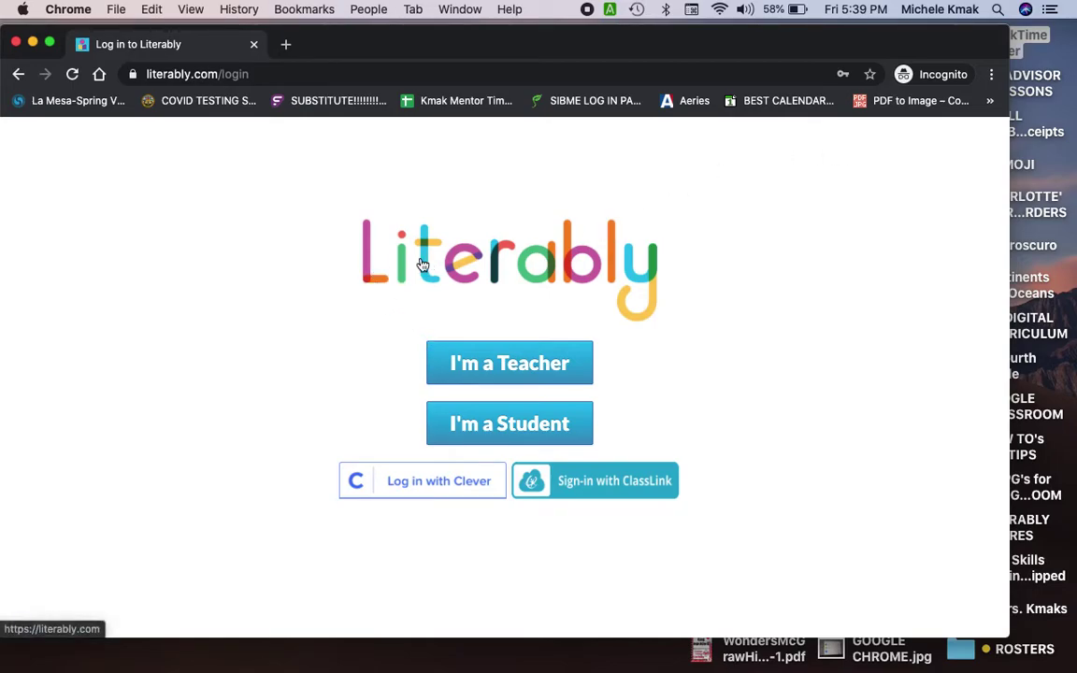
click(470, 434)
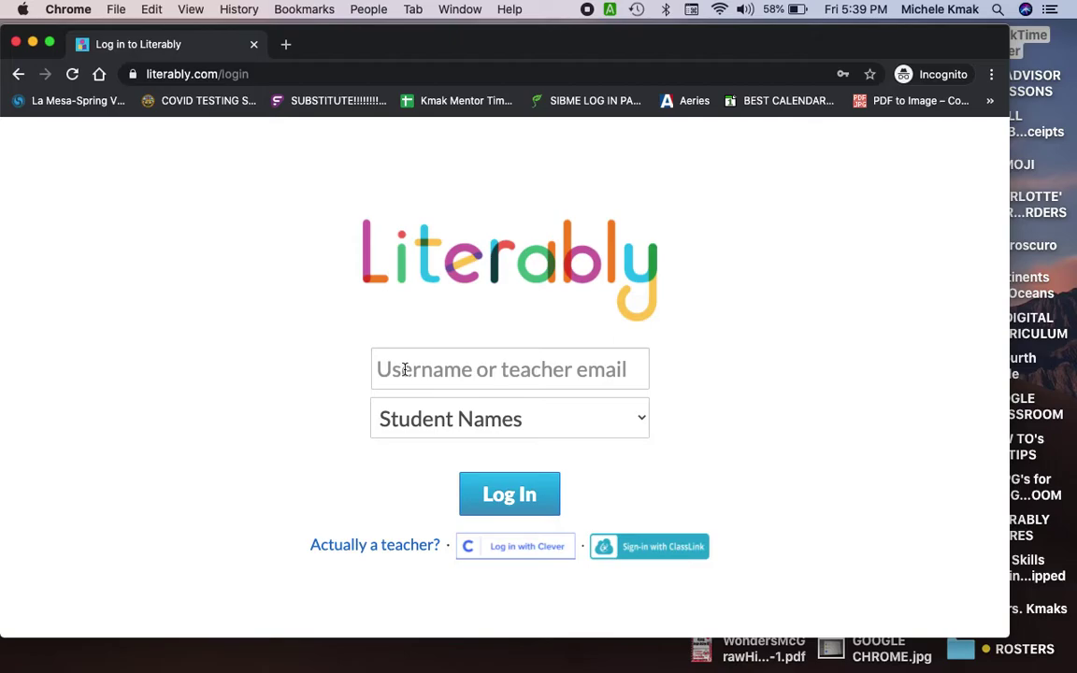
click(404, 369)
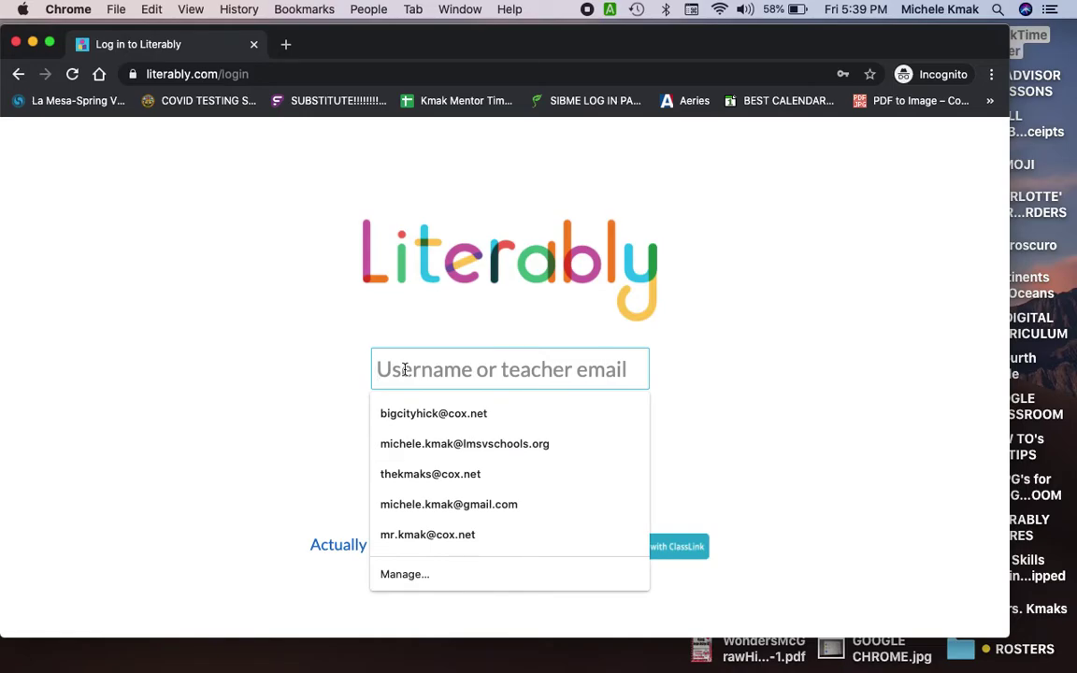
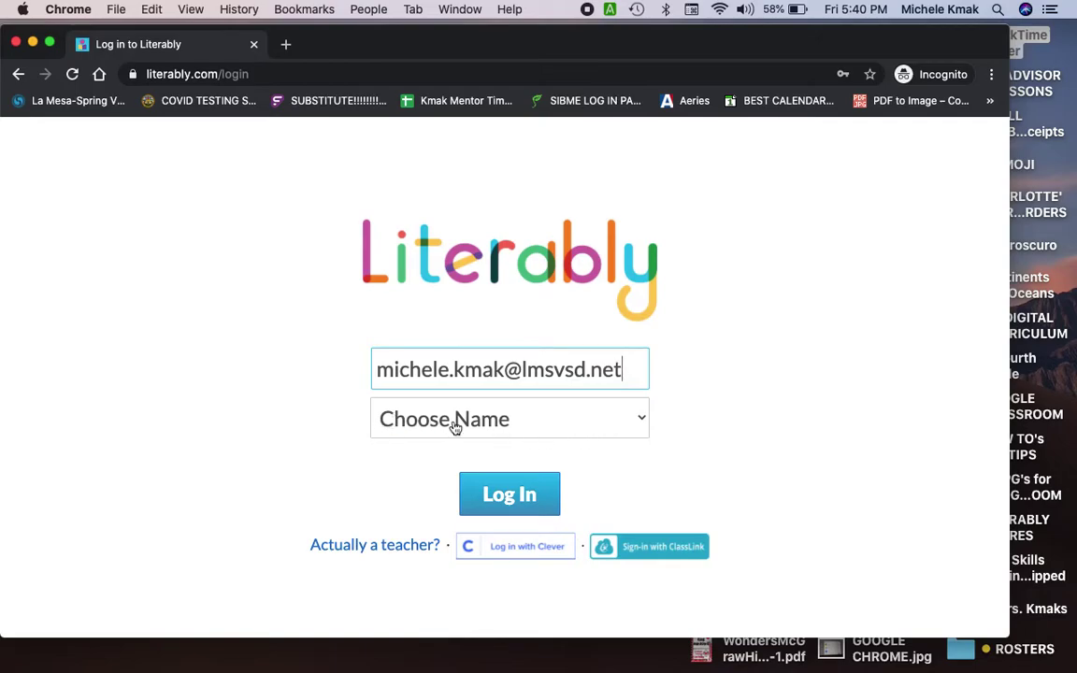
Step: Choose Demo Student from the Choose Name dropdown list
click(523, 420)
scroll(514, 449, down, 5)
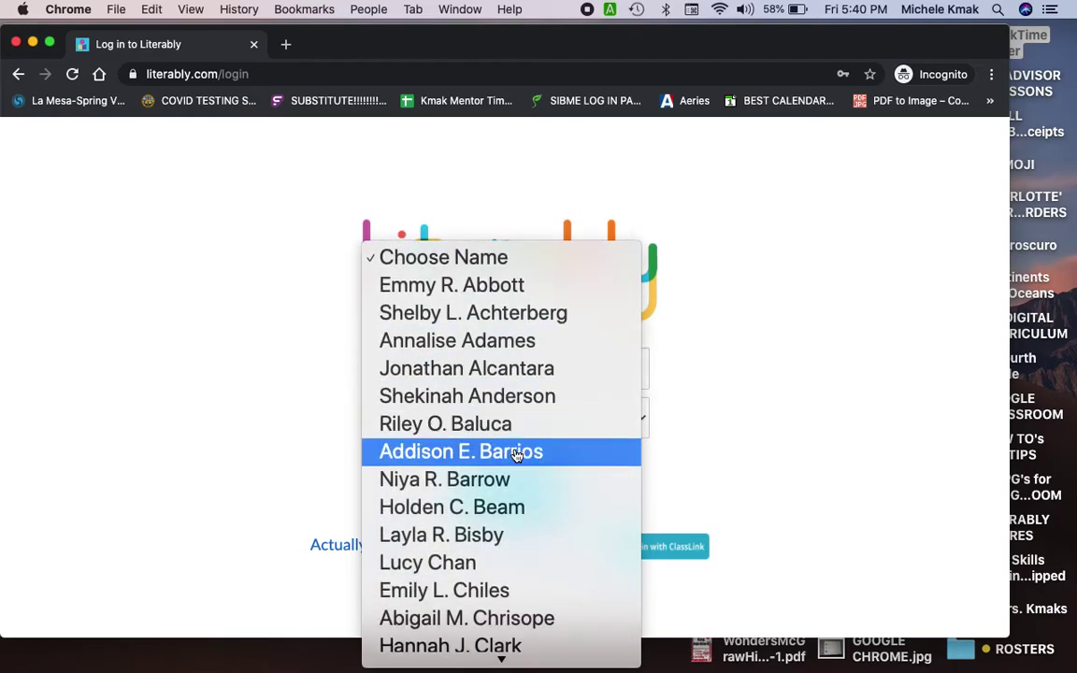
scroll(514, 456, down, 15)
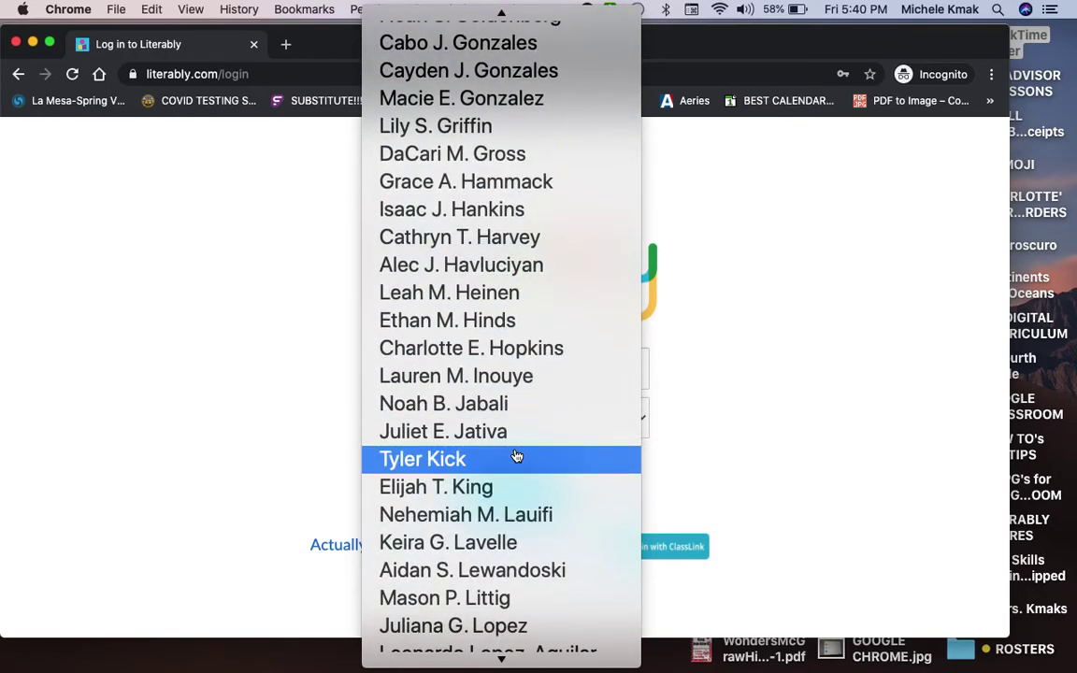
scroll(516, 455, down, 10)
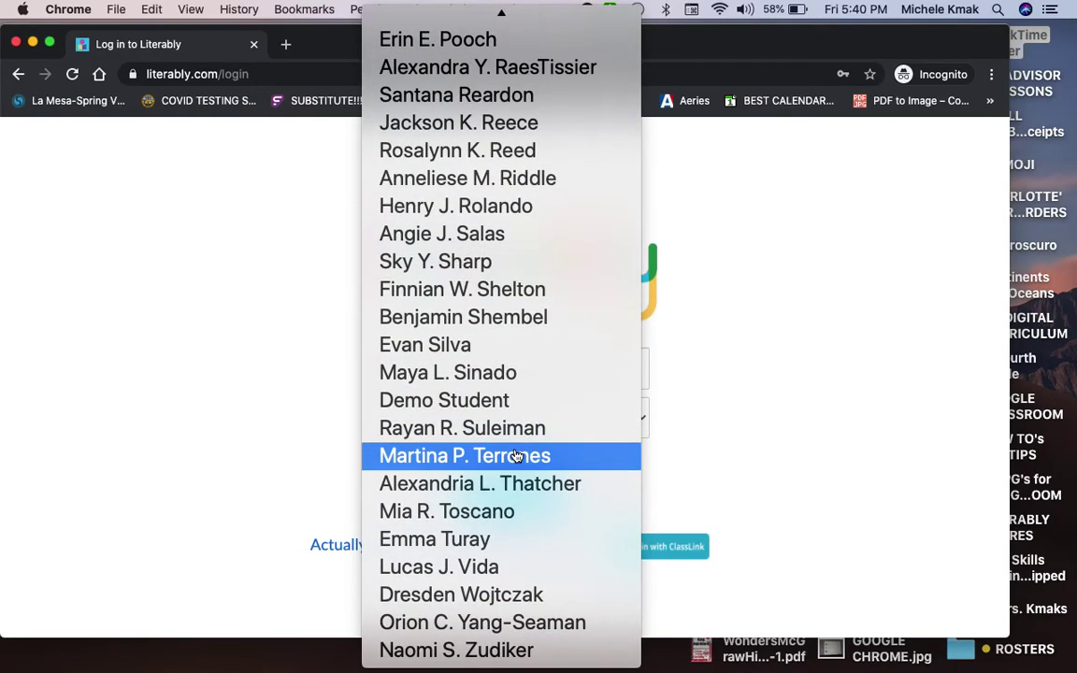
scroll(516, 455, up, 5)
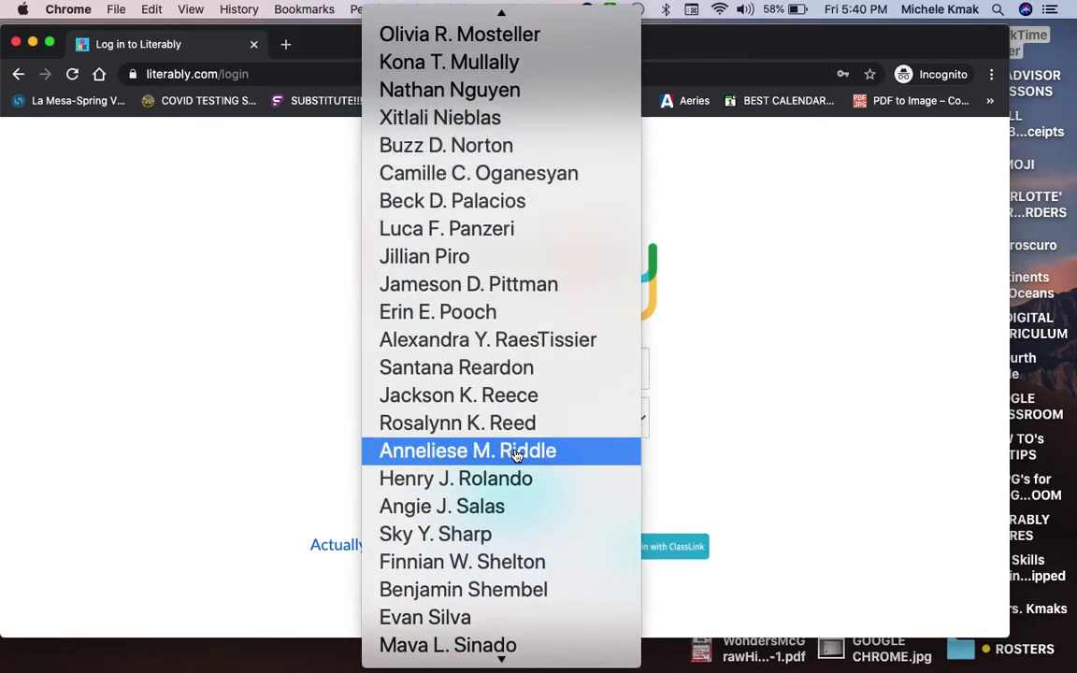
scroll(516, 455, down, 5)
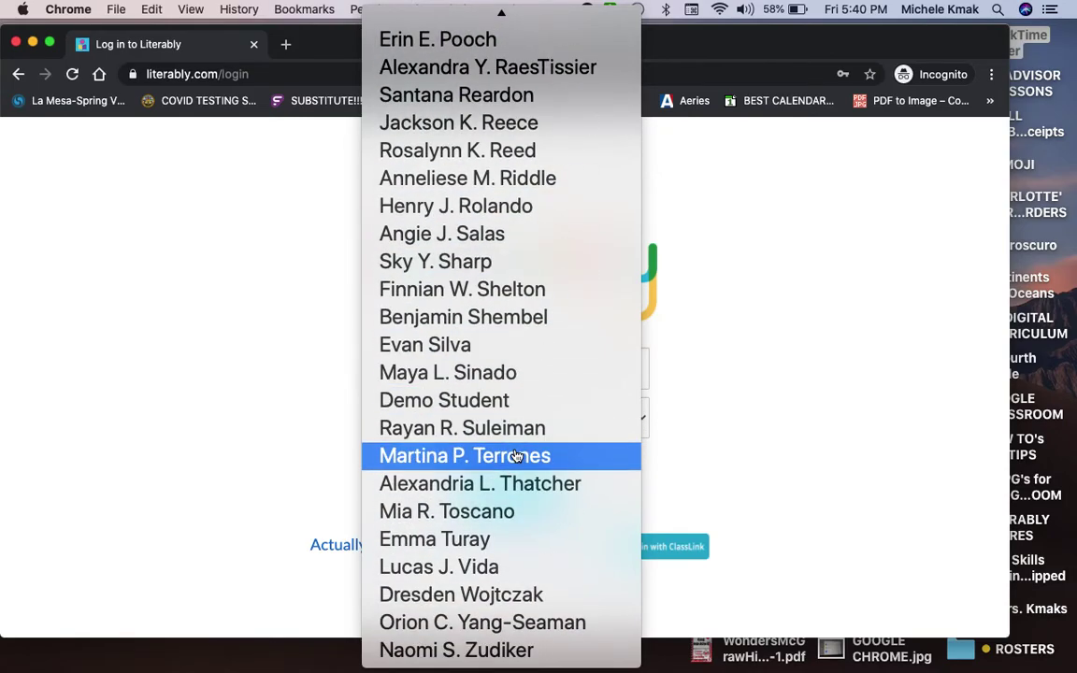
click(491, 402)
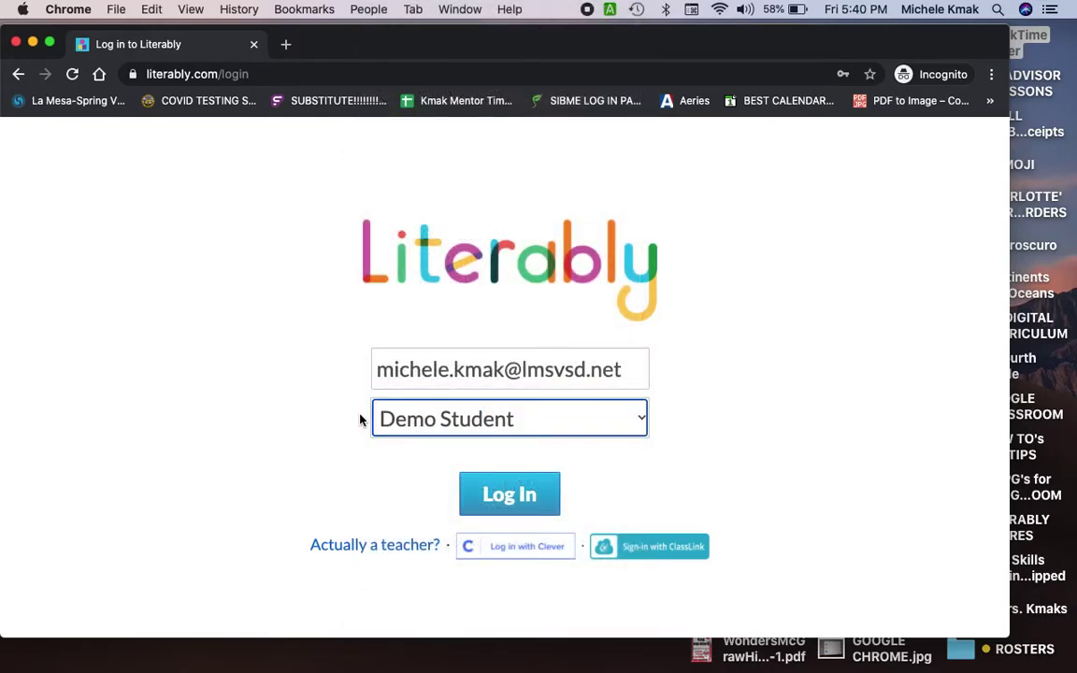
Step: Log in as Demo Student and allow microphone access to bring up the Polio passage
click(504, 494)
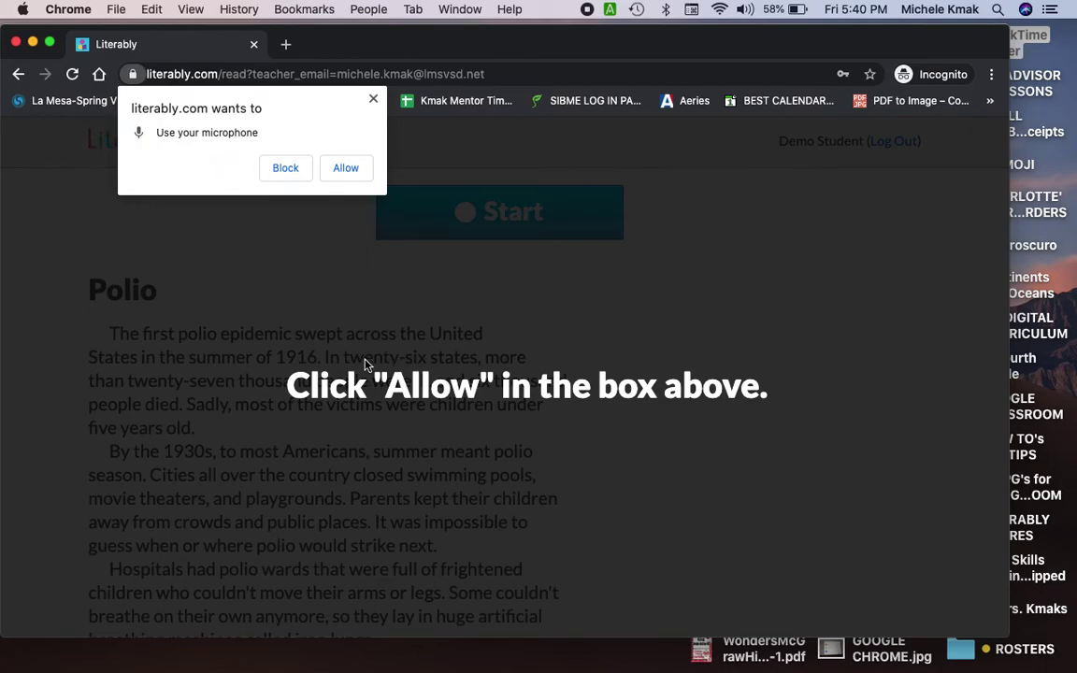
click(344, 169)
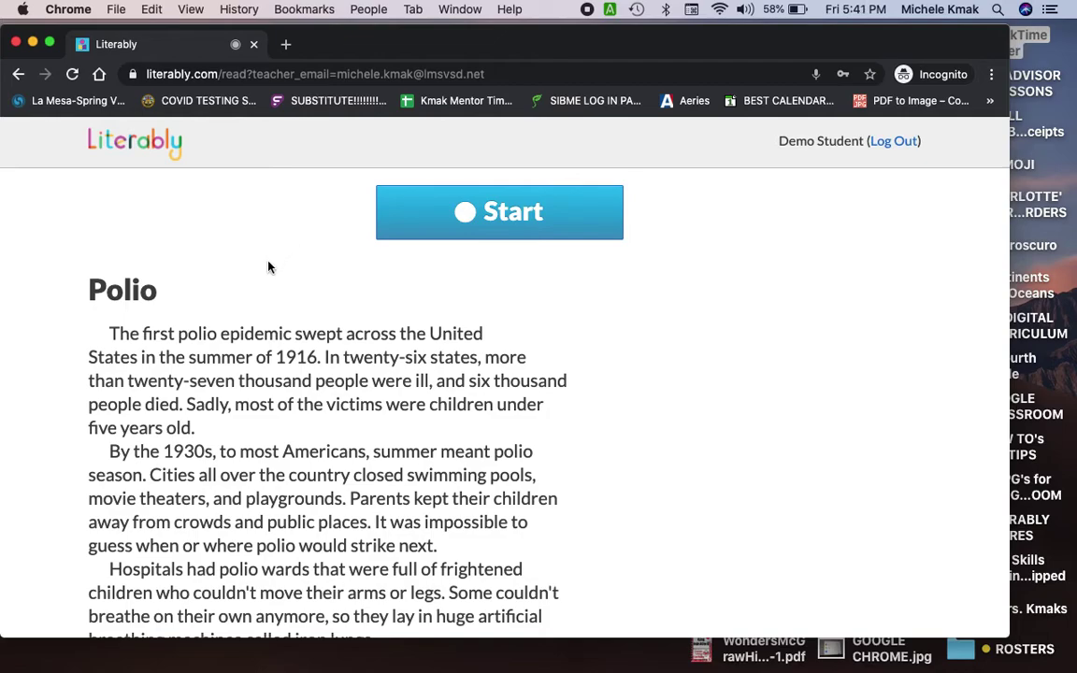
scroll(264, 479, up, 1)
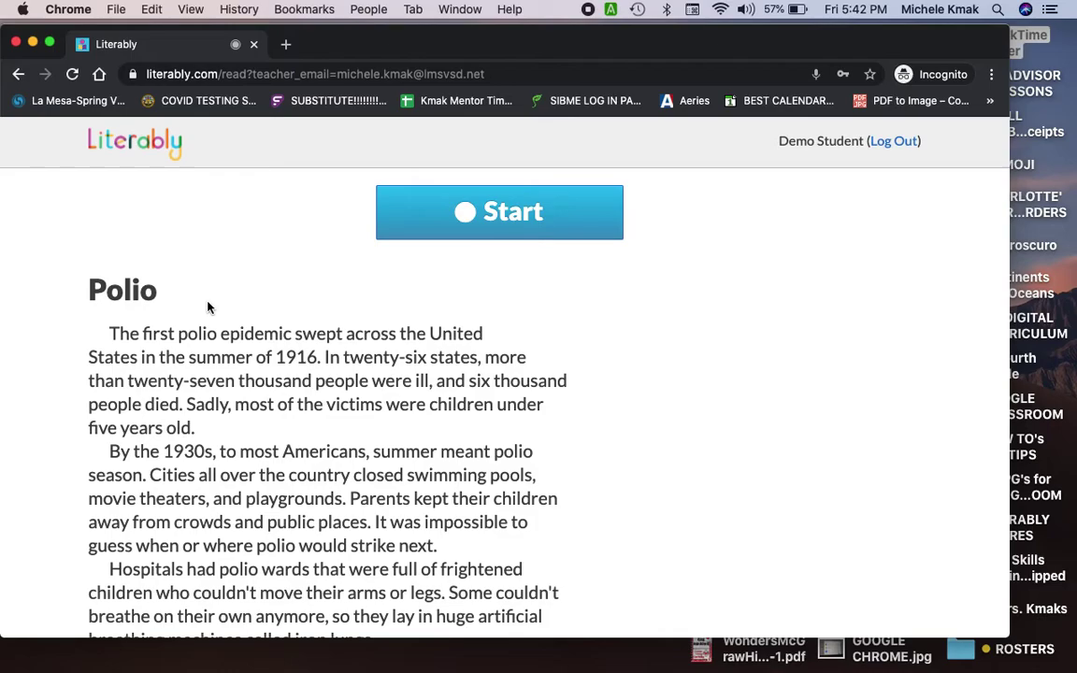
scroll(206, 315, down, 10)
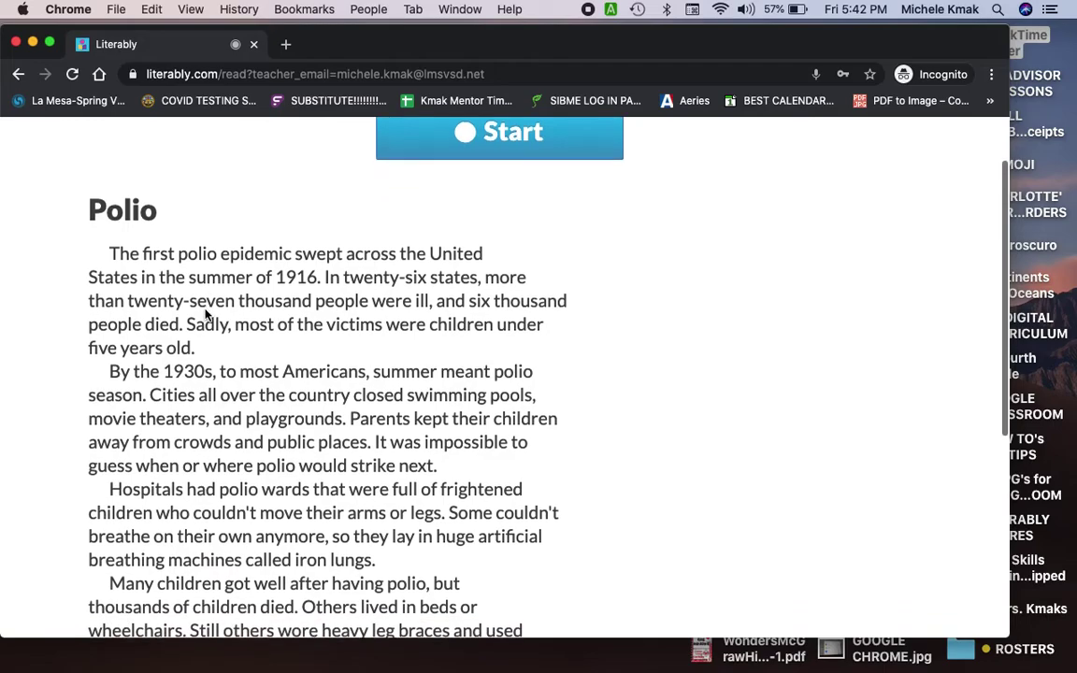
scroll(205, 311, up, 8)
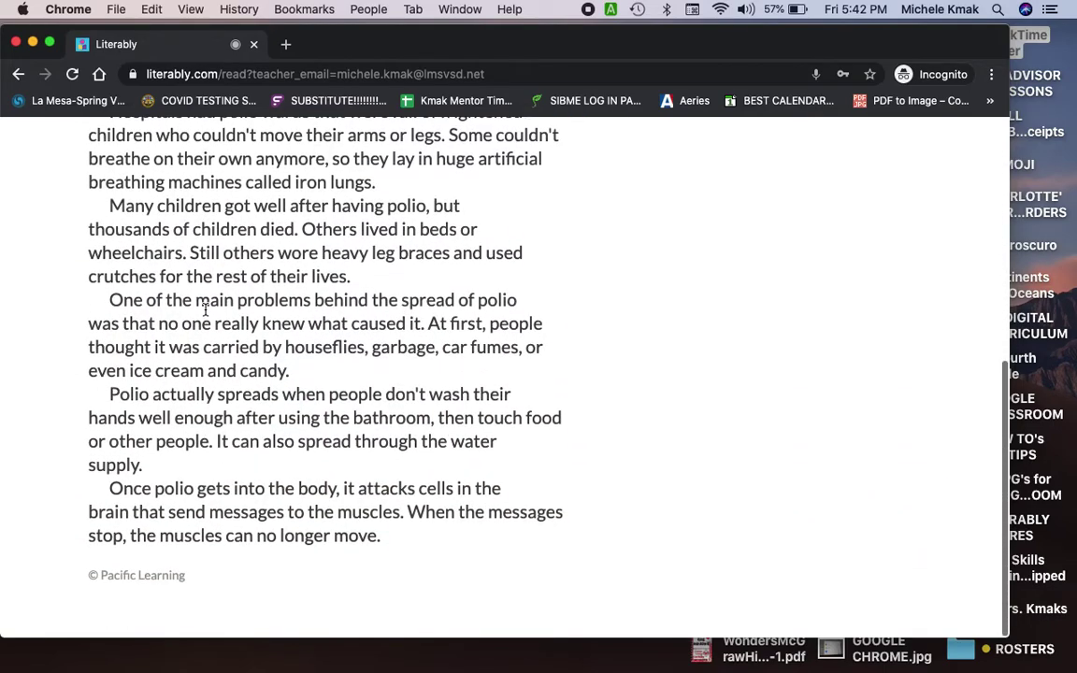
scroll(205, 311, up, 2)
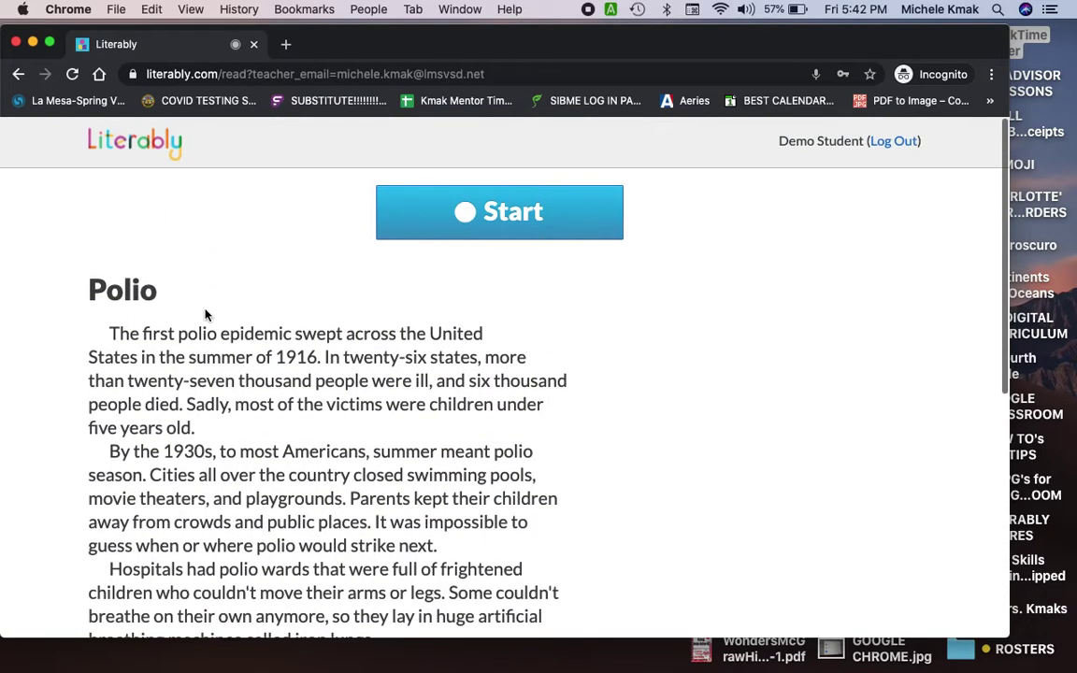
Step: Start recording and read the Polio passage aloud down to the © Pacific Learning footer
click(461, 229)
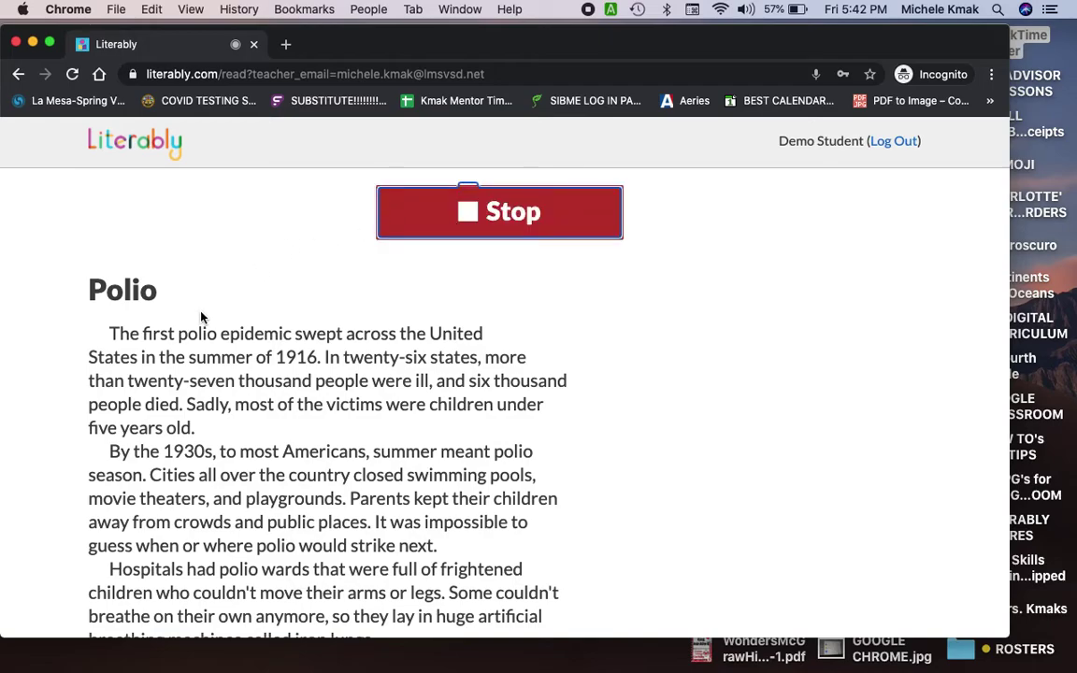
scroll(201, 318, down, 1)
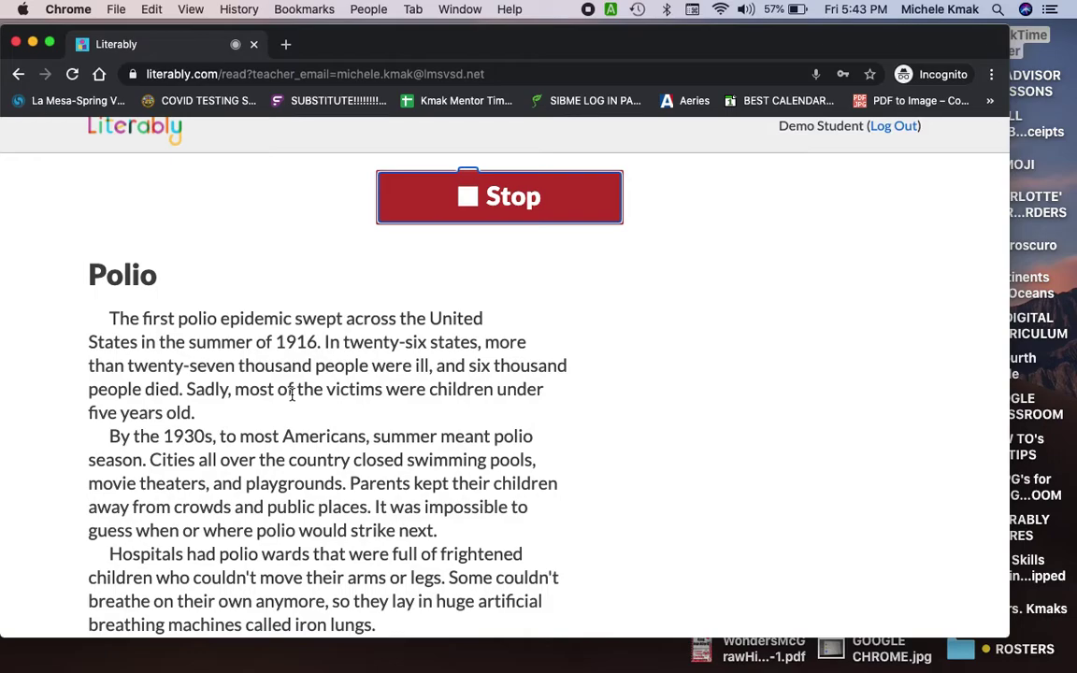
scroll(292, 394, down, 3)
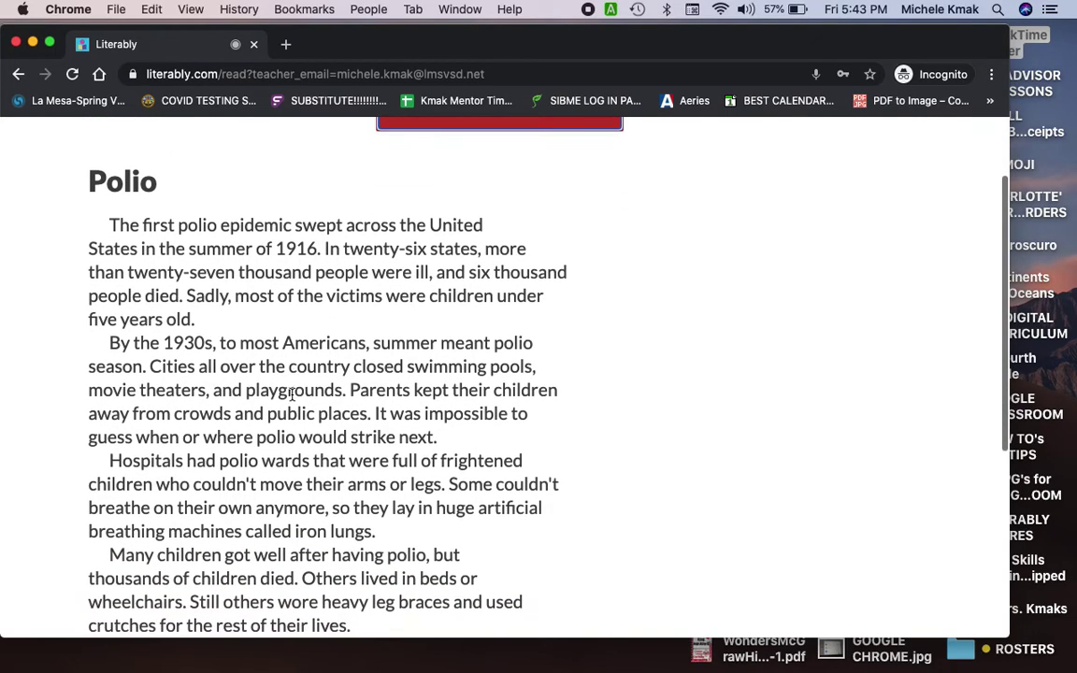
scroll(291, 395, down, 4)
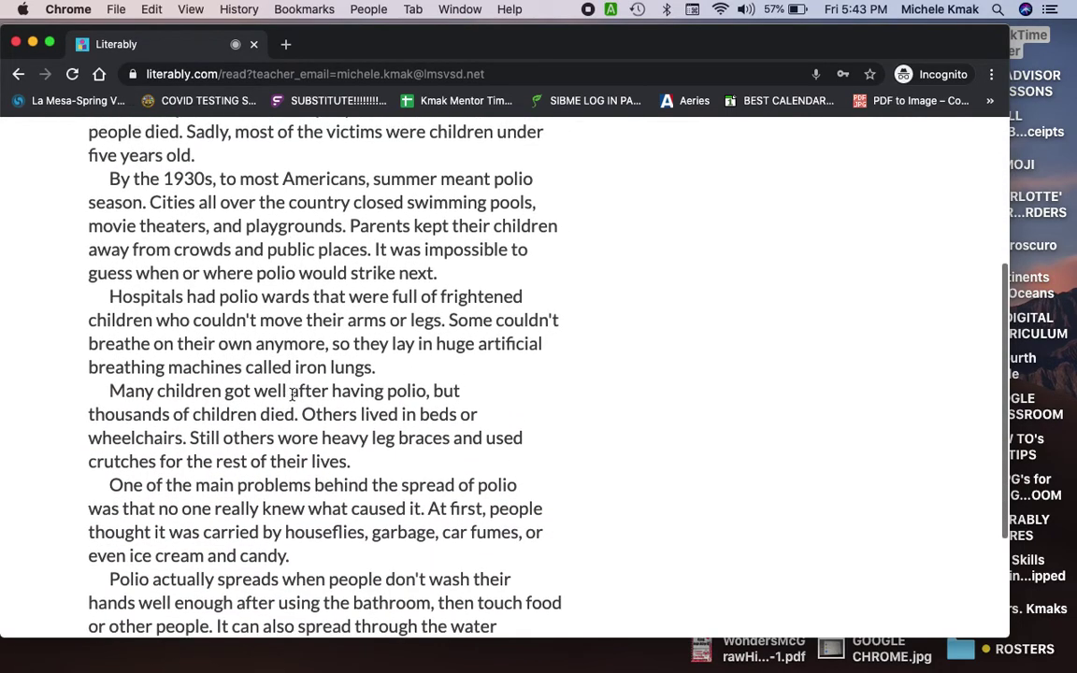
scroll(292, 395, down, 3)
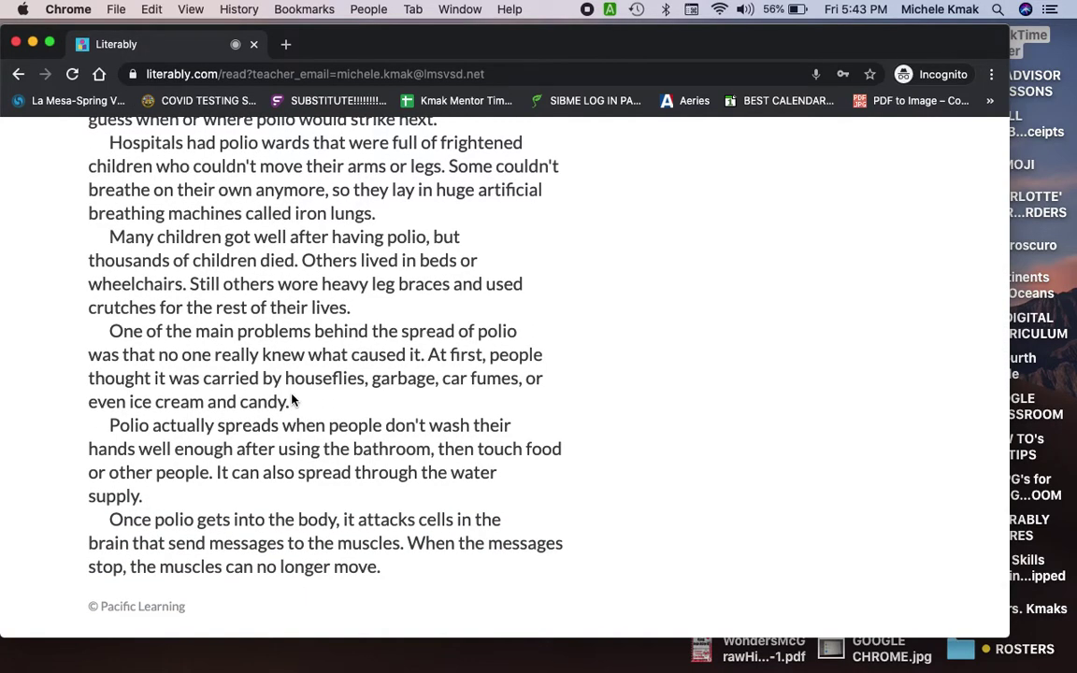
scroll(291, 400, down, 1)
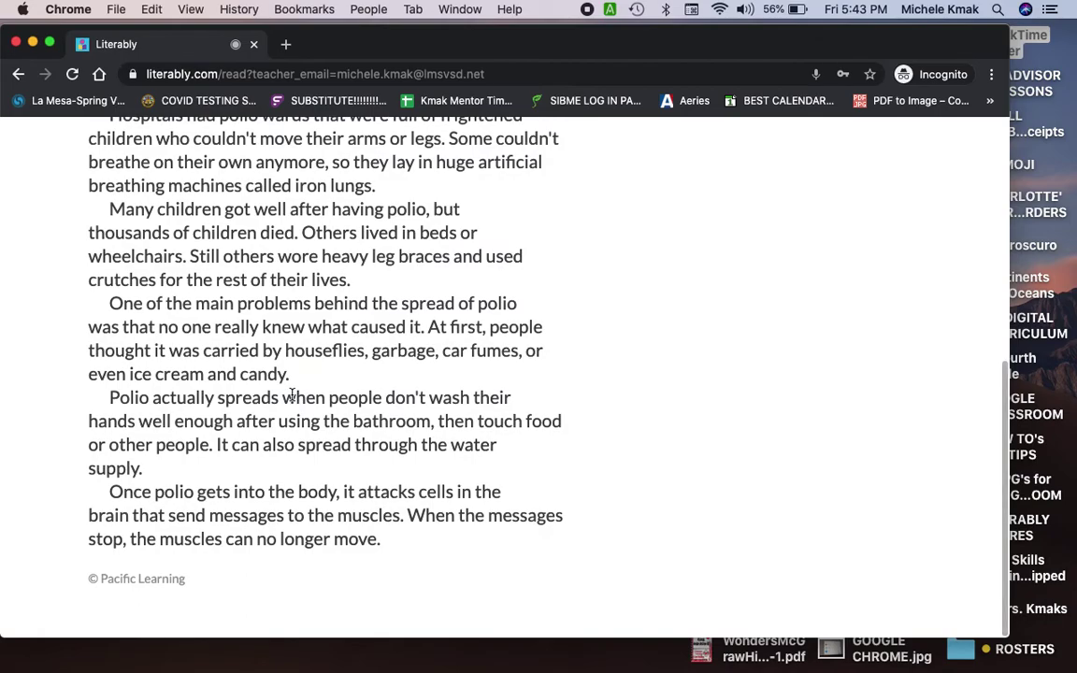
scroll(292, 394, up, 6)
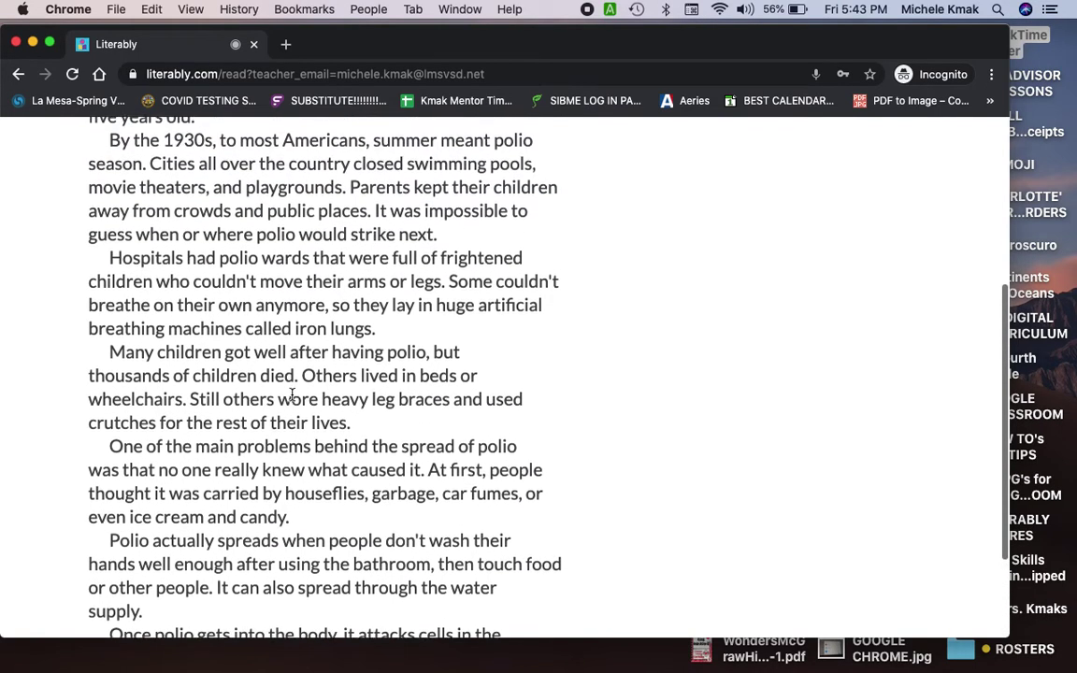
scroll(292, 395, up, 5)
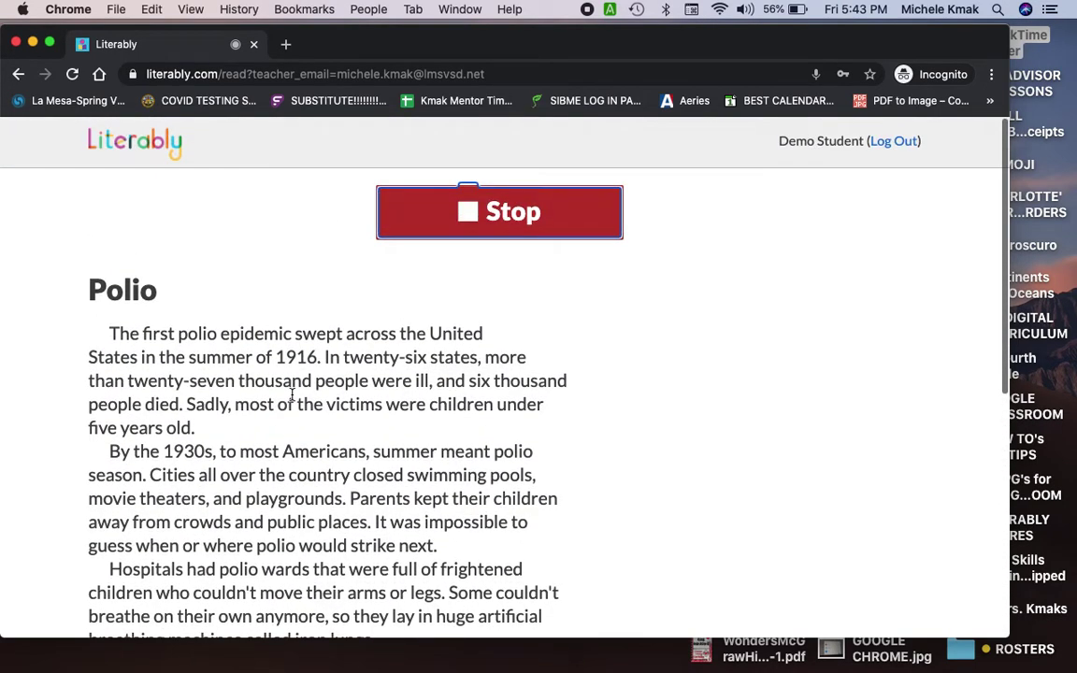
scroll(292, 394, down, 10)
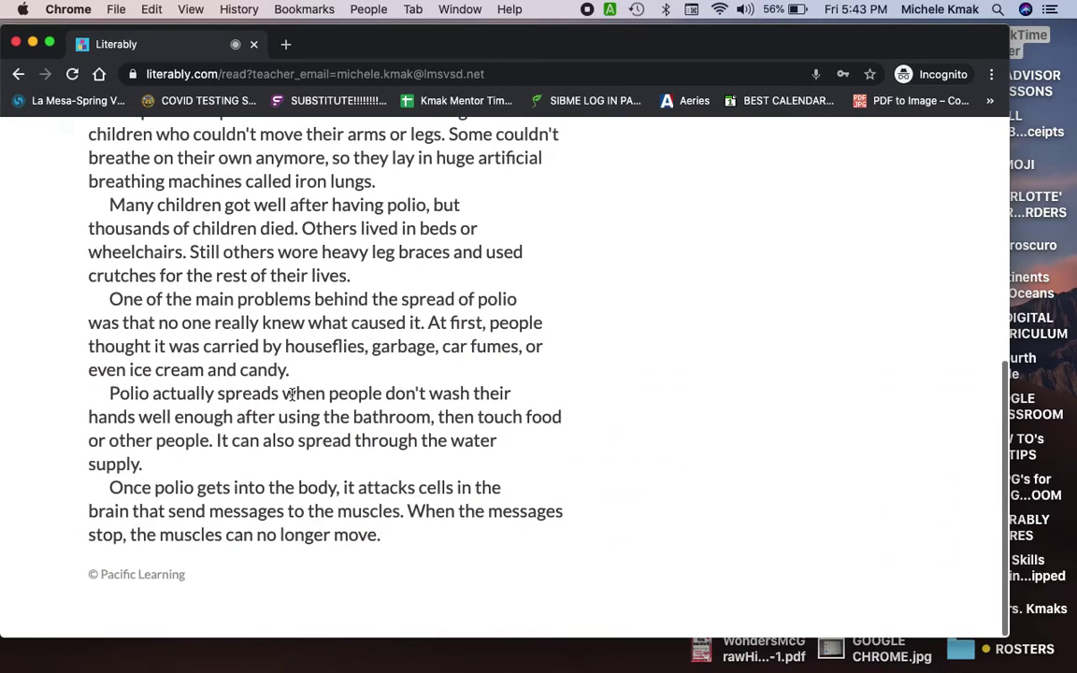
scroll(291, 395, up, 8)
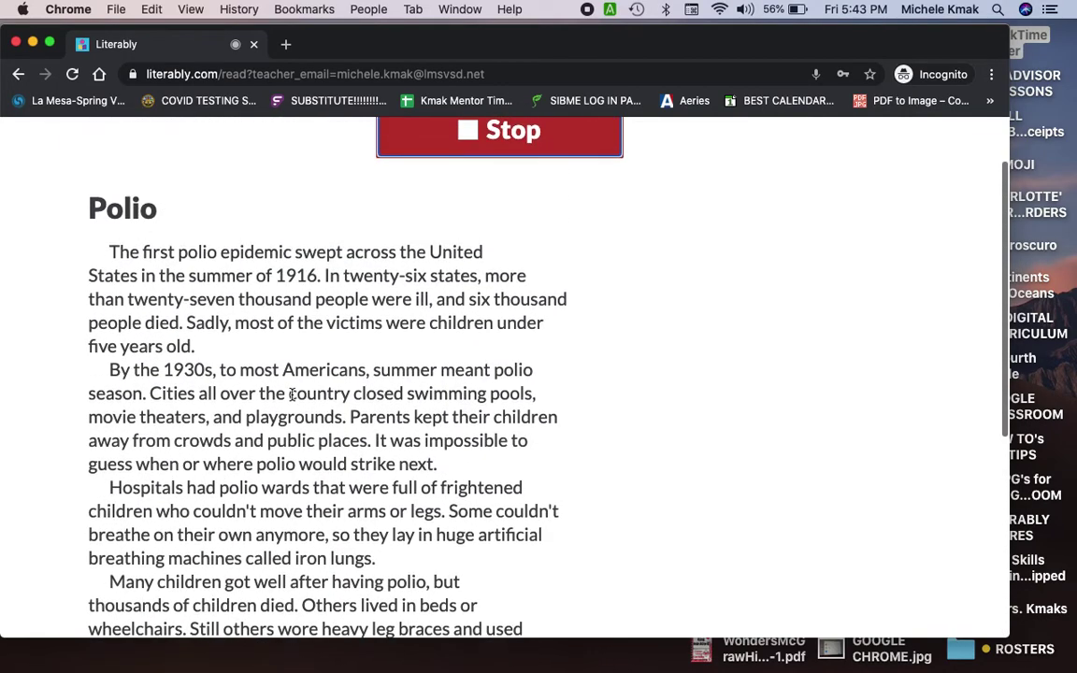
scroll(291, 394, down, 2)
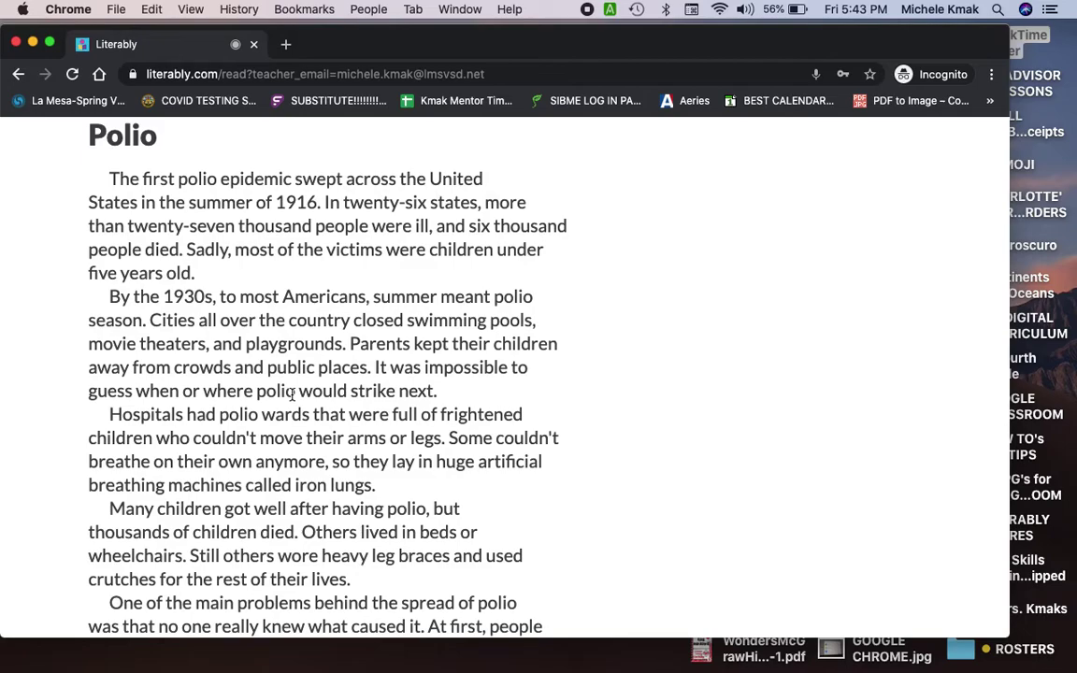
scroll(292, 394, down, 6)
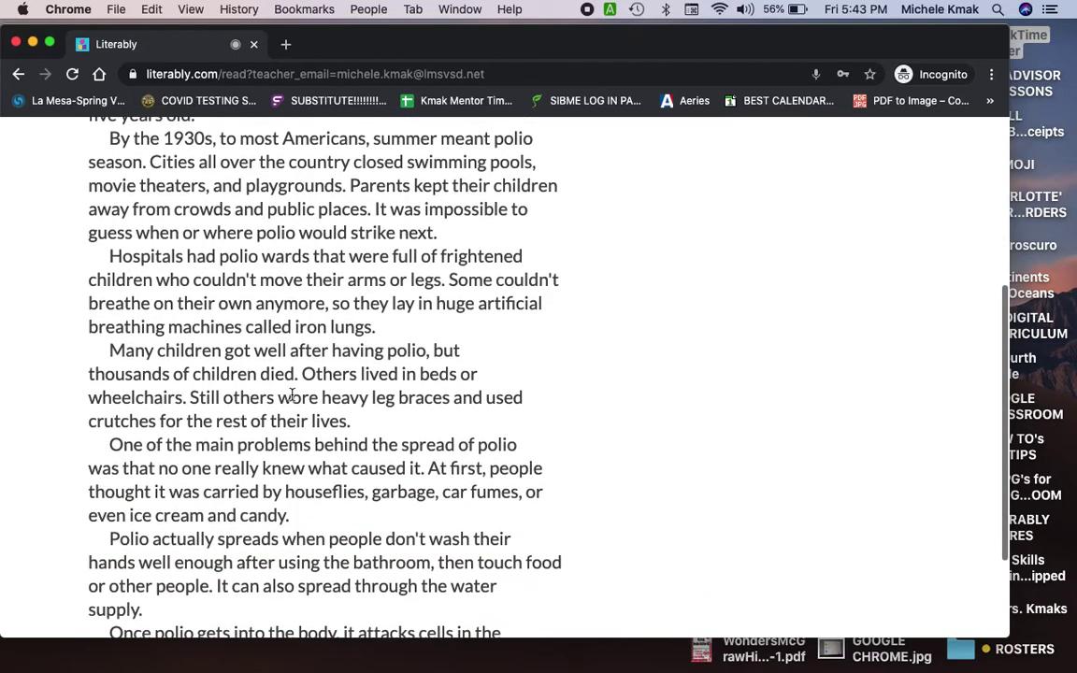
scroll(291, 394, down, 2)
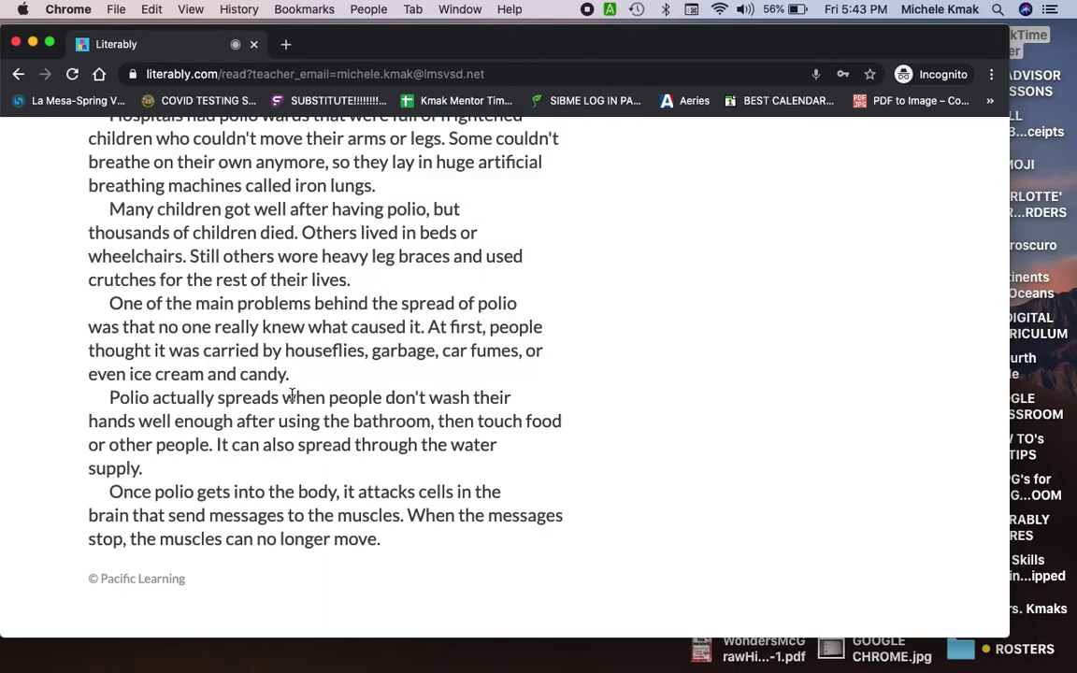
scroll(292, 395, up, 12)
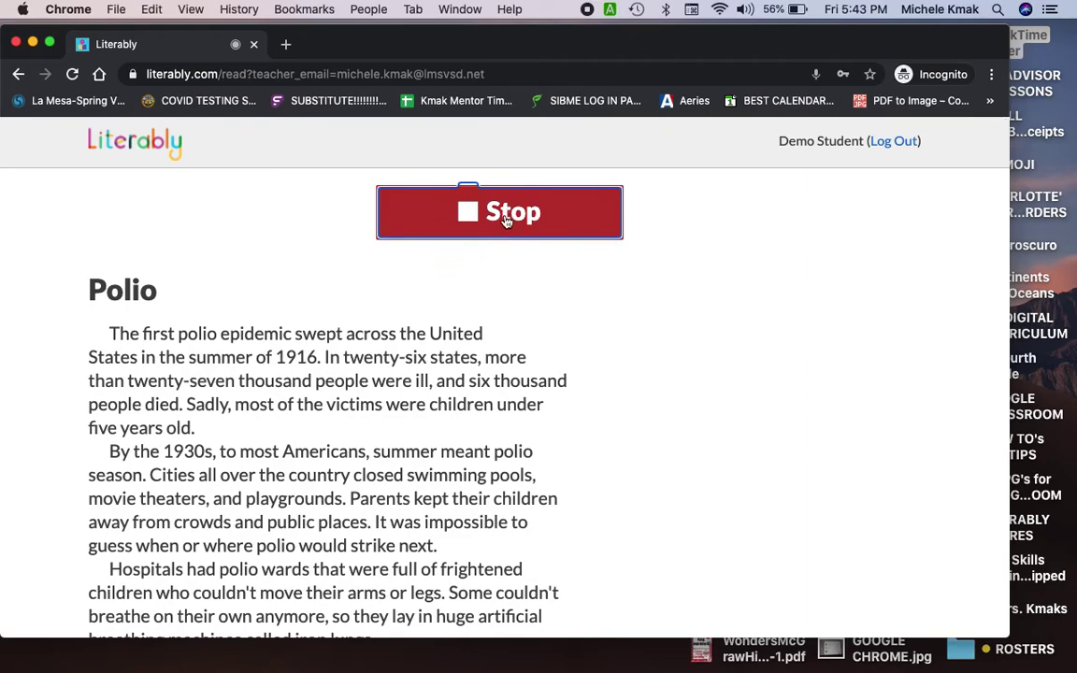
Step: Stop the Polio recording so it is sent to the teacher
click(506, 215)
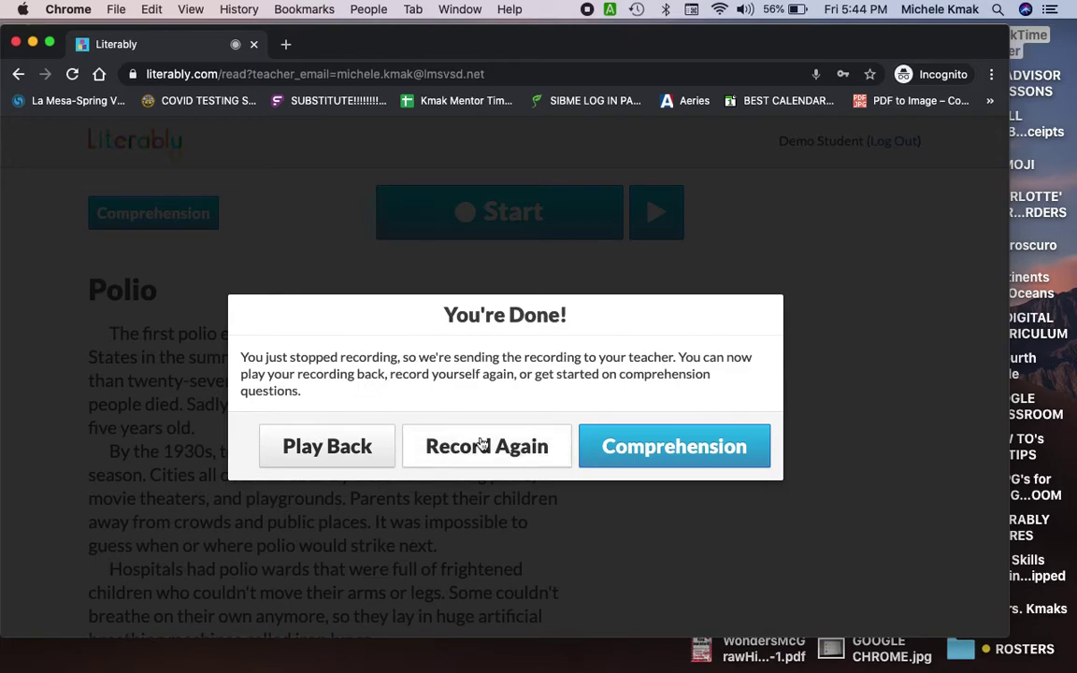
Step: Answer comprehension questions 1–4, starting with 'cities closed public places' for question 1
click(668, 452)
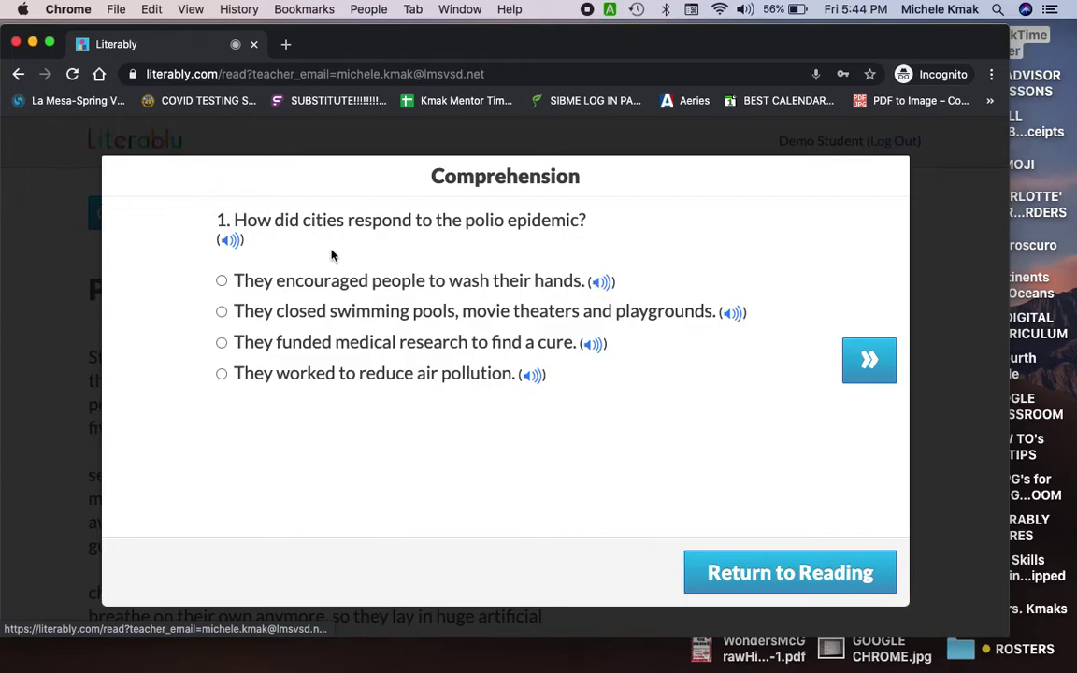
click(277, 318)
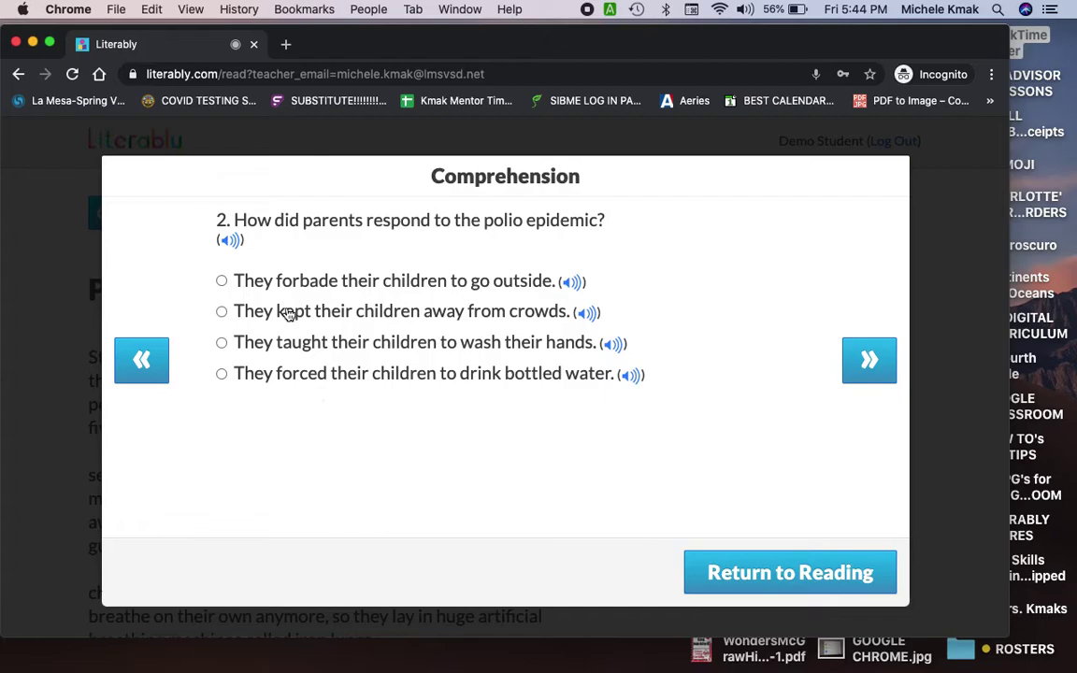
click(285, 281)
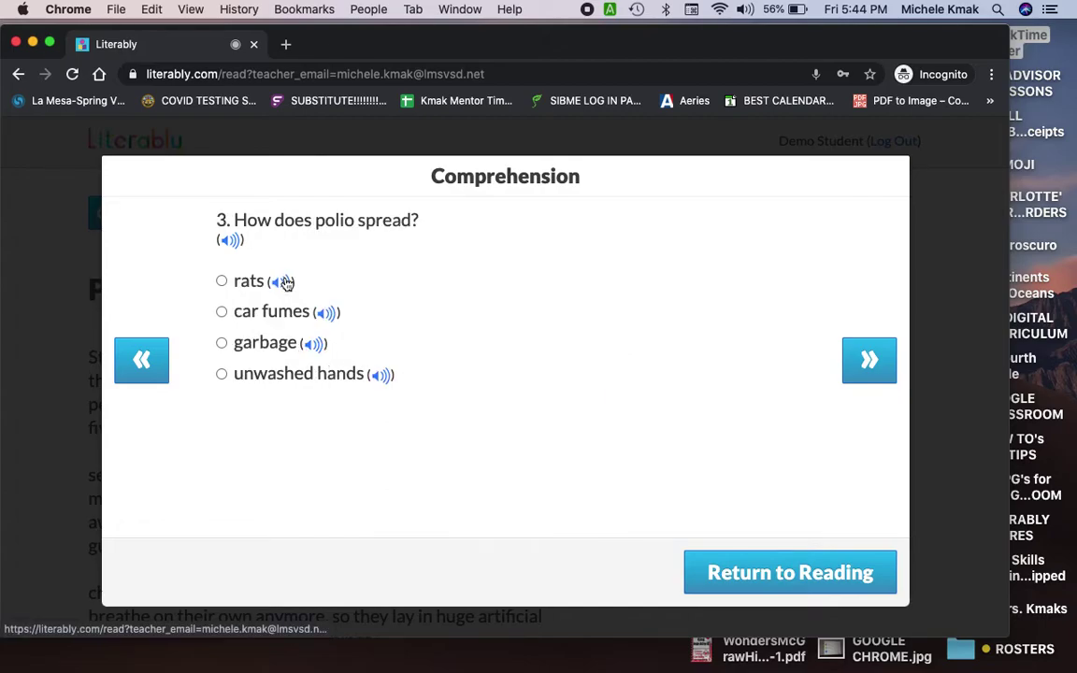
click(263, 346)
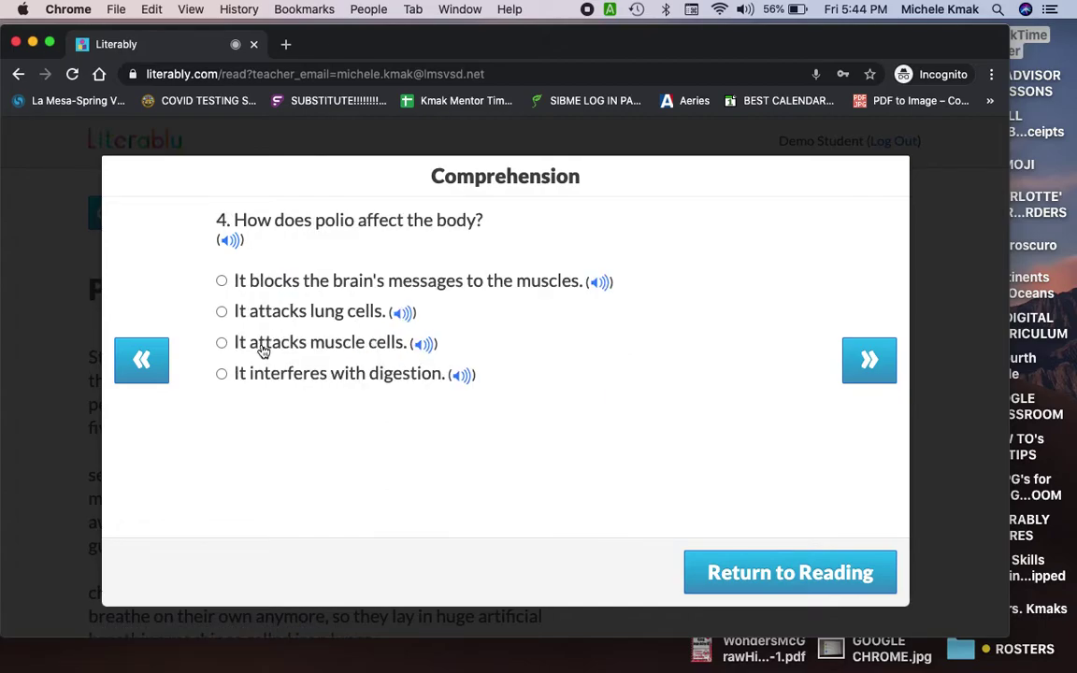
click(321, 377)
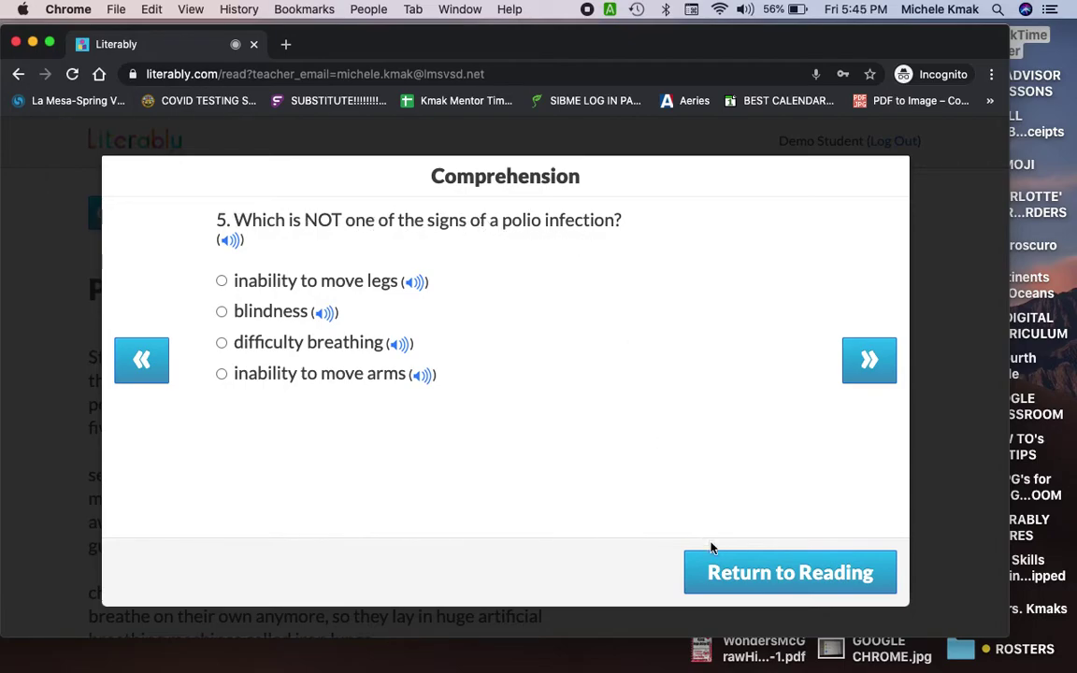
Step: Return to the passage, reopen Comprehension, and answer question 5 with 'difficulty breathing'
click(728, 576)
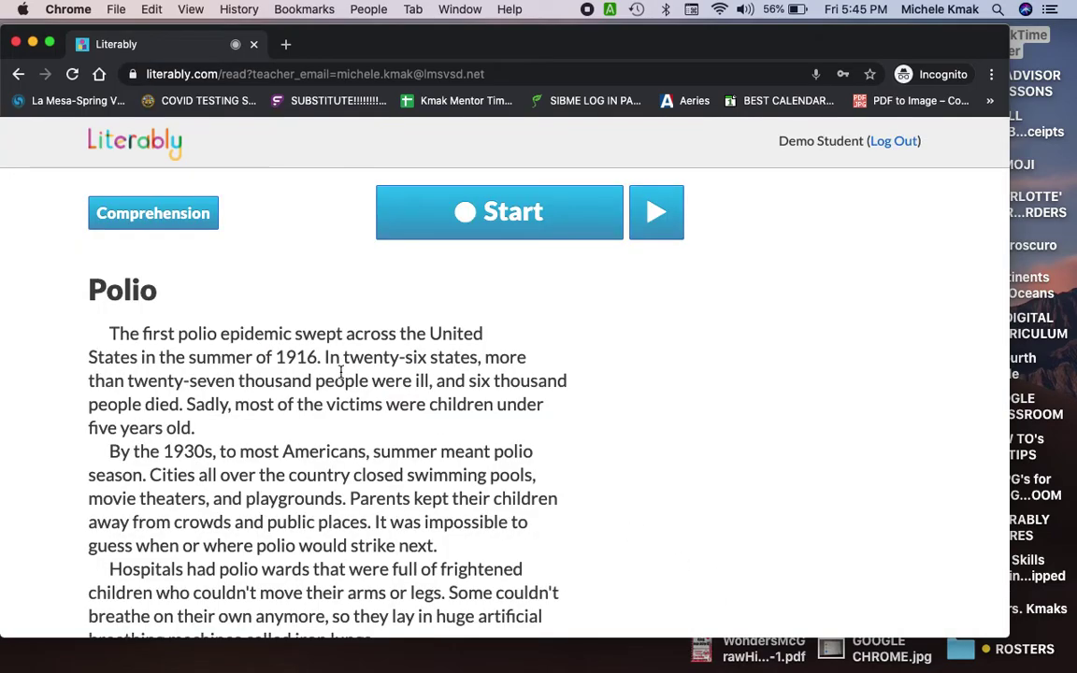
scroll(337, 364, down, 4)
scroll(341, 373, up, 3)
scroll(340, 372, up, 3)
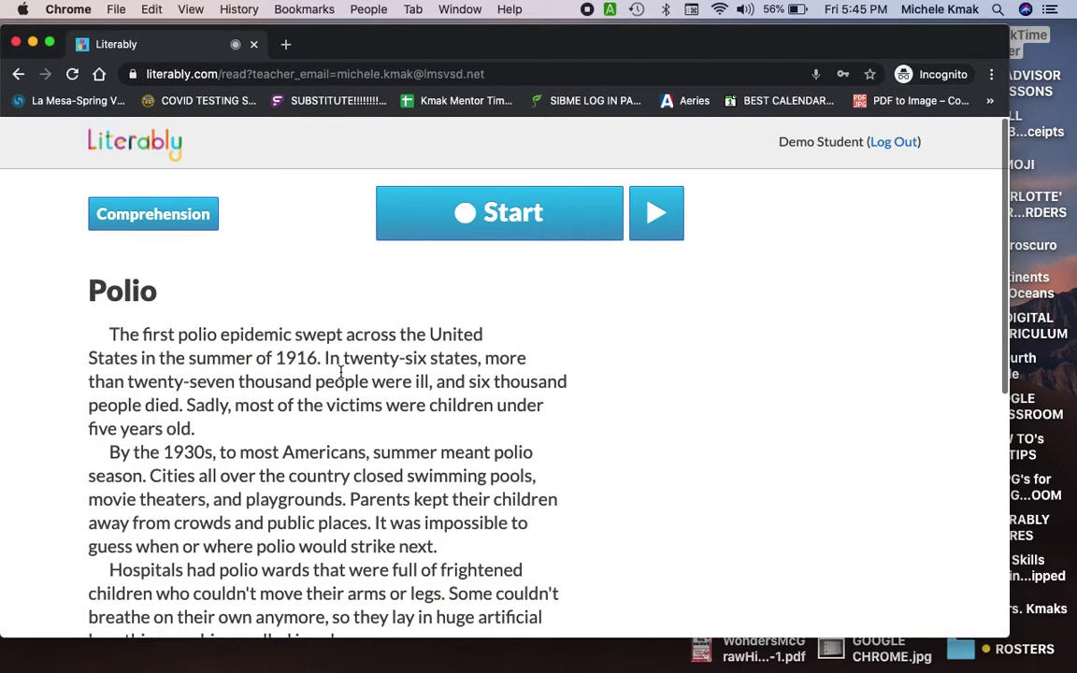
click(156, 214)
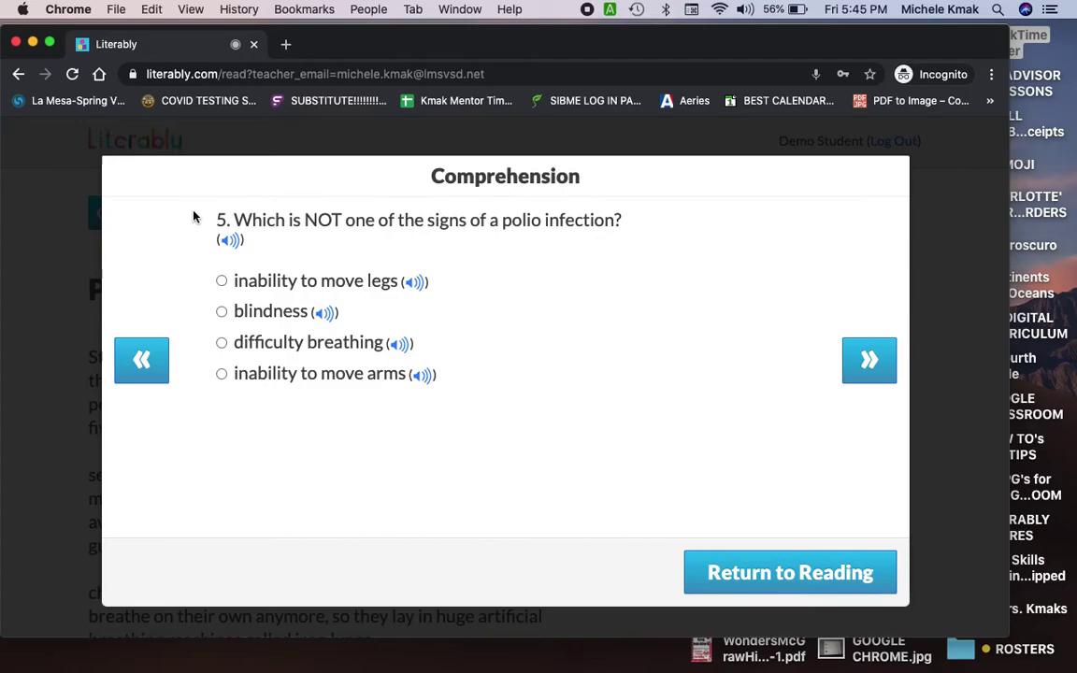
click(299, 344)
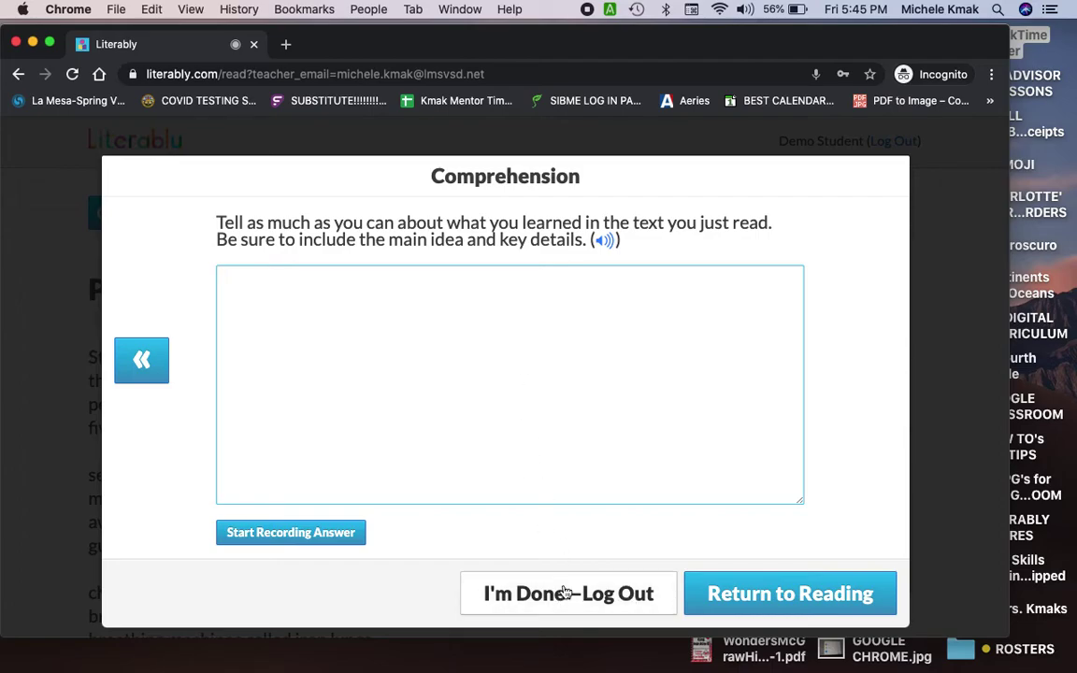
Step: Log Demo Student out via I'm Done—Log Out, confirming no retell
click(565, 601)
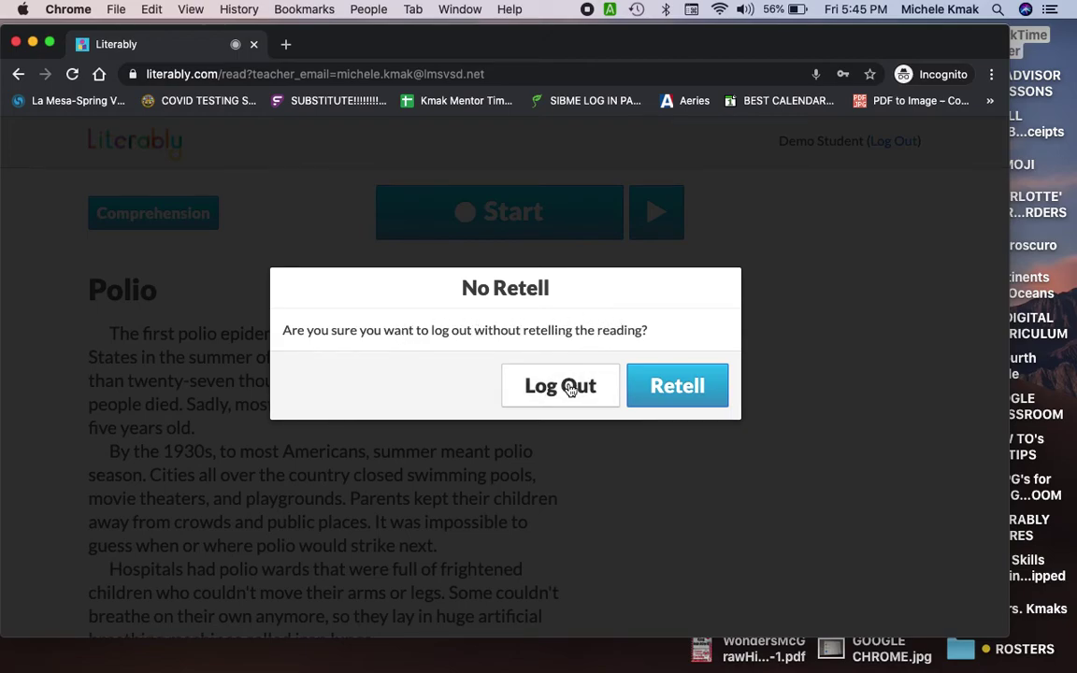
click(569, 388)
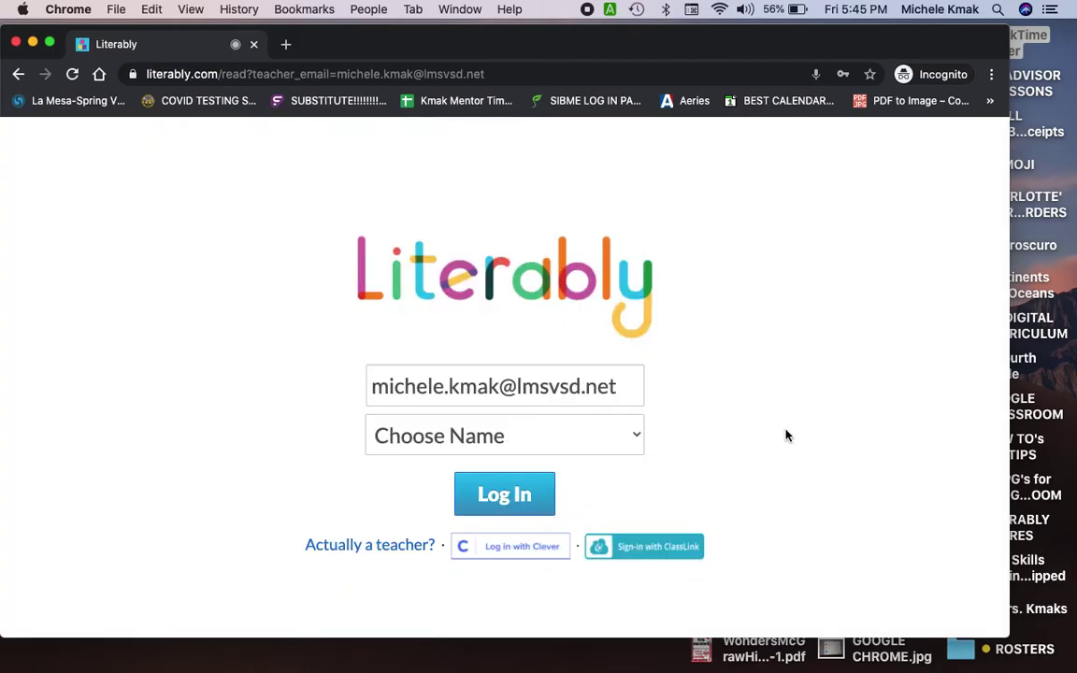